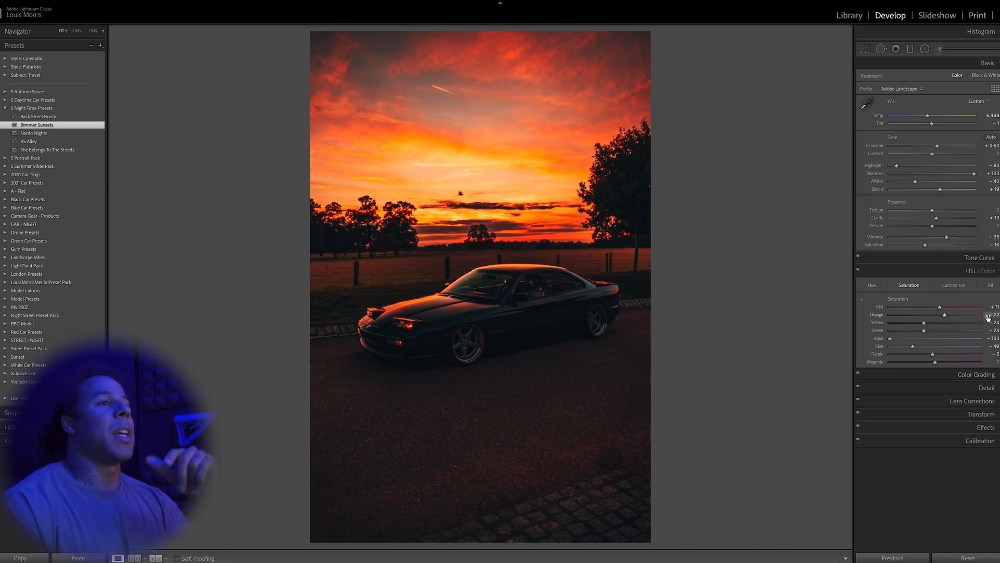
# Reduce the sunset photo's orange saturation to 0 and compare the edit with the original.
pyautogui.moveTo(932, 317)
pyautogui.mouseDown()
pyautogui.moveTo(921, 317)
pyautogui.moveTo(935, 318)
pyautogui.mouseUp()
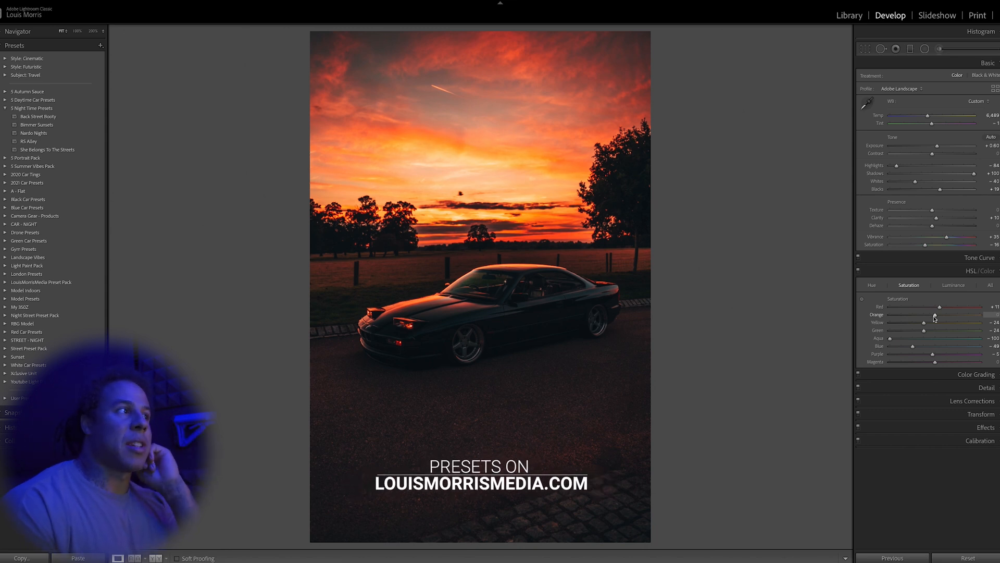
pyautogui.press('\\')
pyautogui.press('\\')
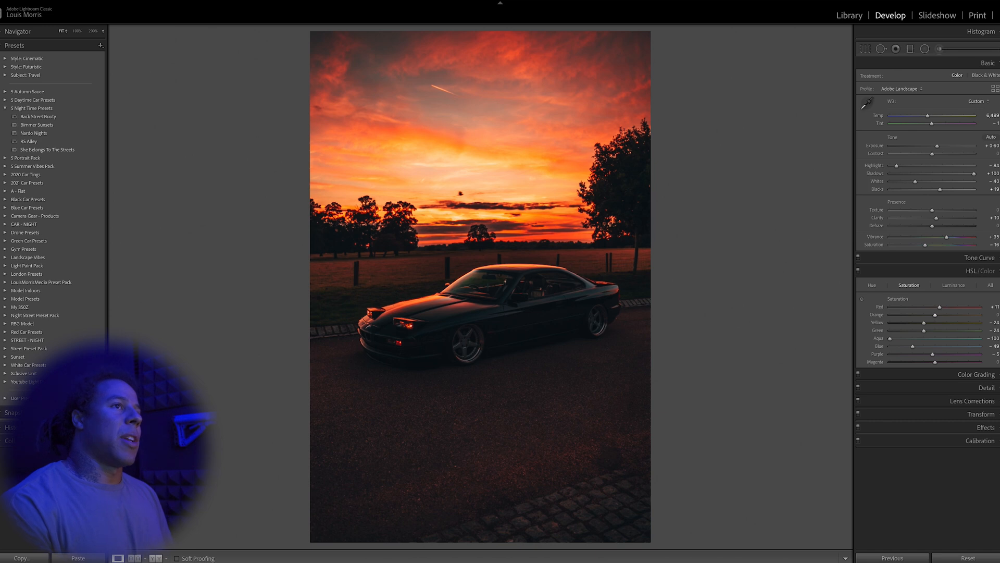
# Cool the sunset photo's temperature to about 3,901, warm it to about 7,509, and compare it with the original.
pyautogui.click(910, 120)
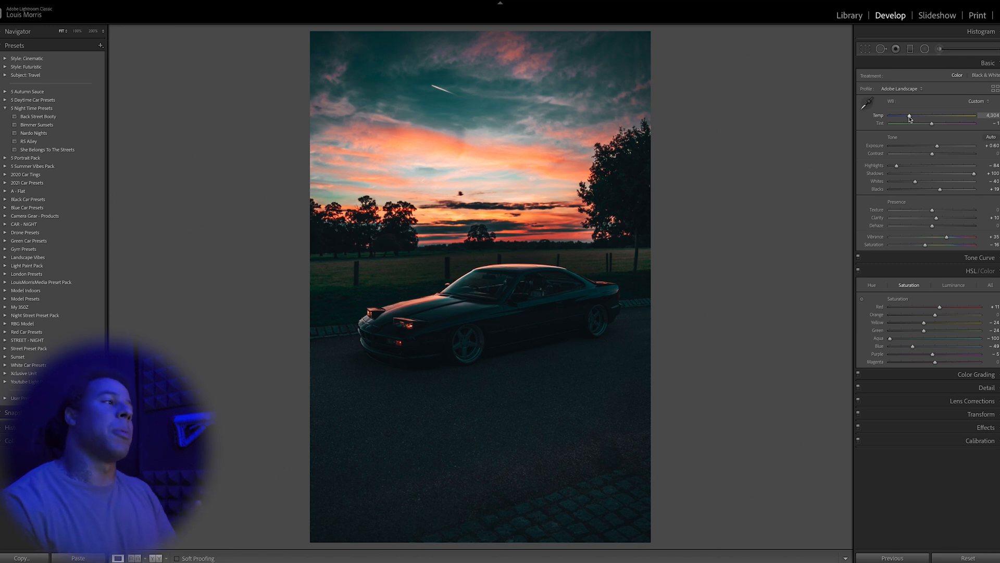
pyautogui.moveTo(910, 118); pyautogui.dragTo(906, 119)
pyautogui.click(906, 117)
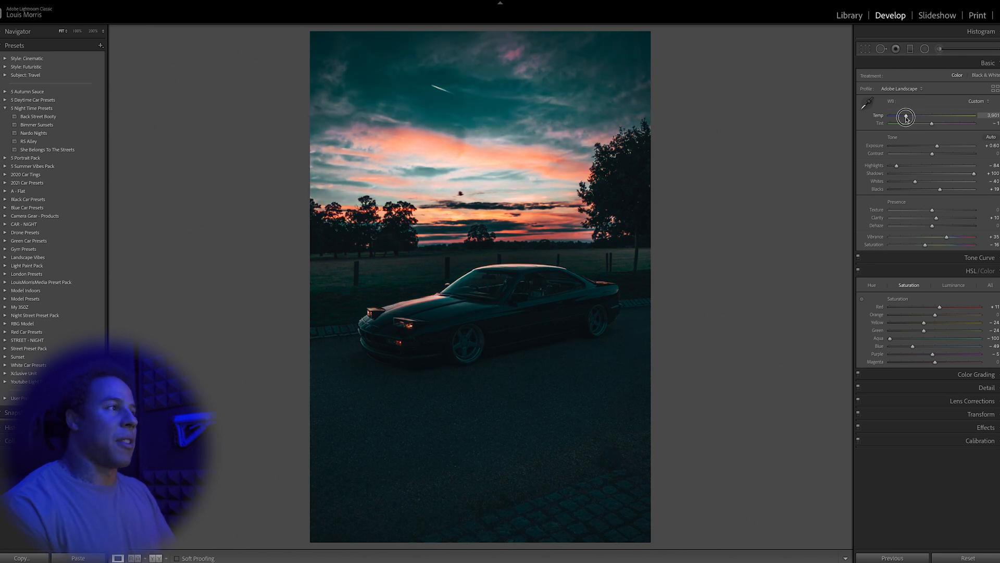
pyautogui.moveTo(906, 118); pyautogui.dragTo(936, 116)
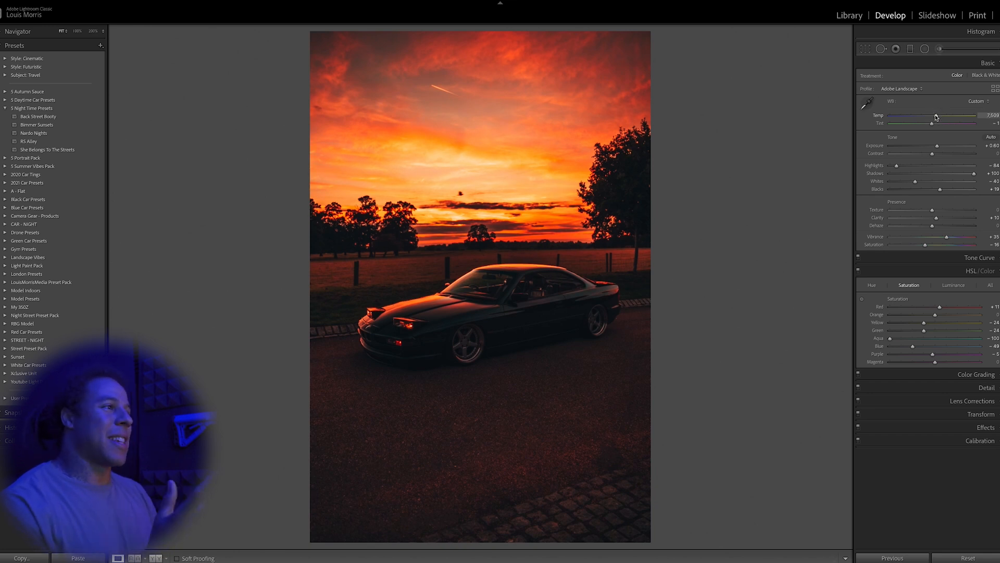
pyautogui.press('\\')
pyautogui.press('\\')
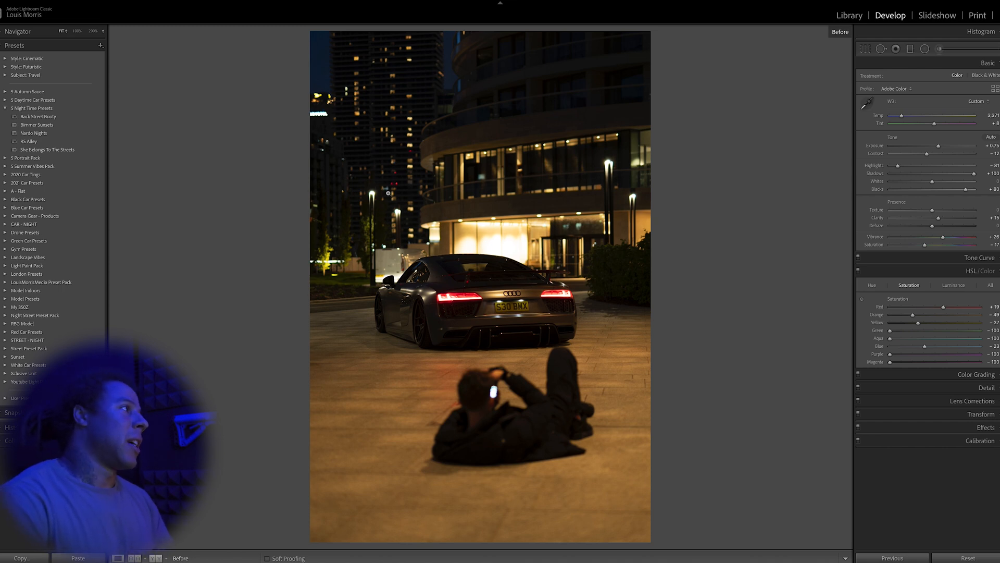
# Apply the Back Street Booty preset to the Audi night photo, with orange saturation +16, yellow −56 and temperature 3,340.
pyautogui.click(64, 119)
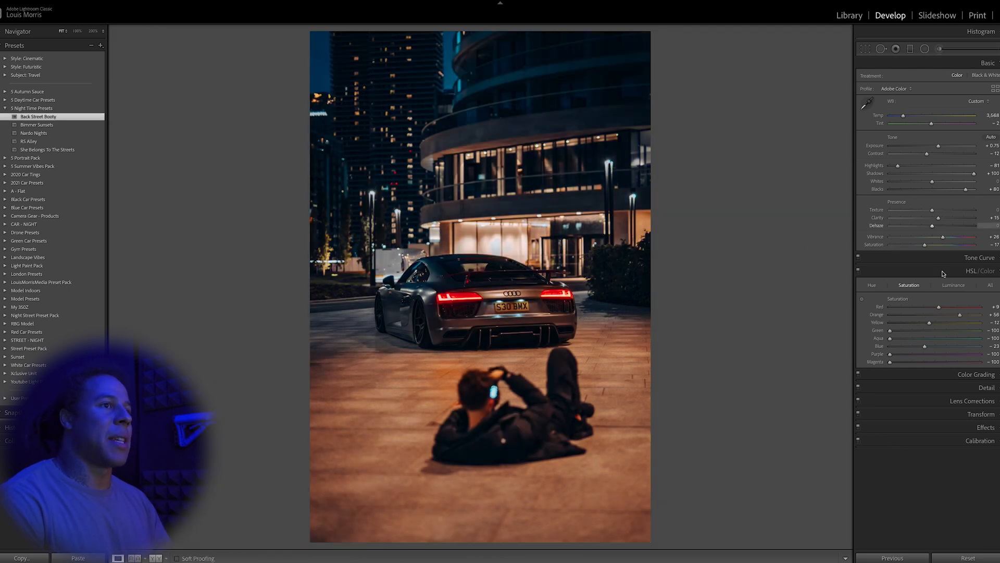
pyautogui.moveTo(958, 314); pyautogui.dragTo(909, 323)
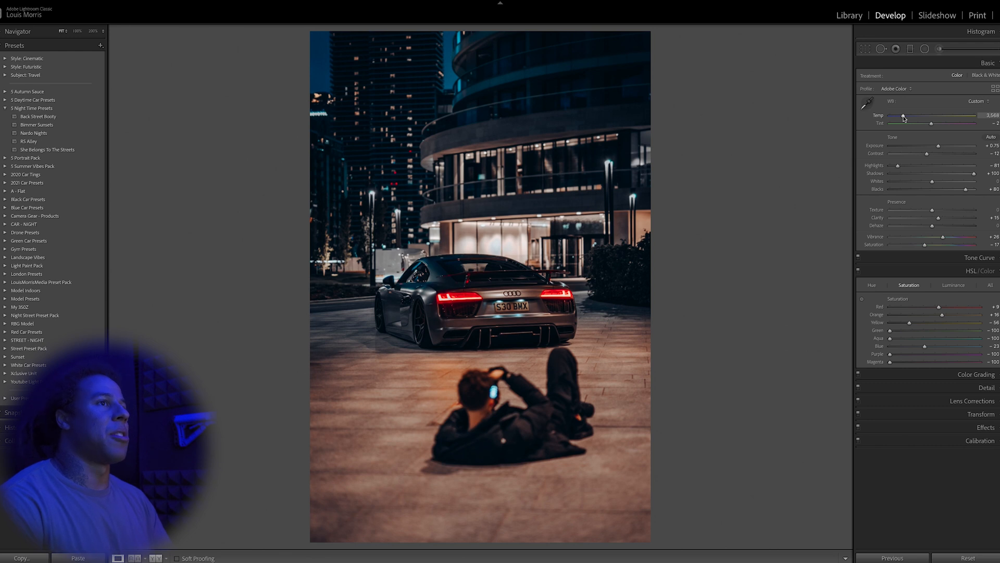
pyautogui.moveTo(903, 116); pyautogui.dragTo(901, 118)
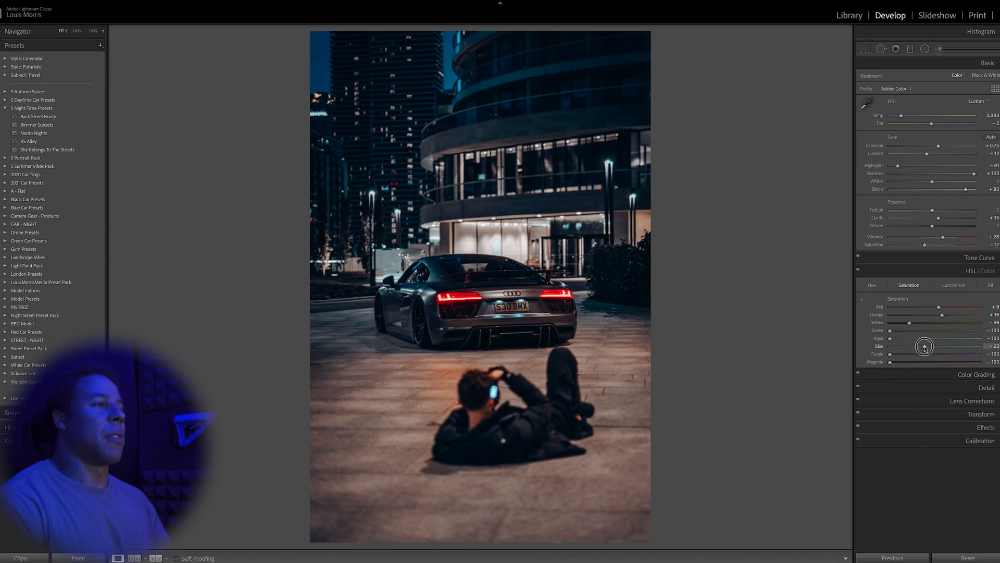
# Set the Audi photo's blue saturation to −100 and its yellow saturation to −39.
pyautogui.moveTo(924, 346); pyautogui.dragTo(980, 346)
pyautogui.moveTo(882, 348); pyautogui.dragTo(839, 353)
pyautogui.moveTo(909, 323)
pyautogui.mouseDown()
pyautogui.moveTo(984, 322)
pyautogui.moveTo(881, 321)
pyautogui.moveTo(989, 319)
pyautogui.moveTo(882, 321)
pyautogui.moveTo(927, 325)
pyautogui.moveTo(918, 323)
pyautogui.mouseUp()
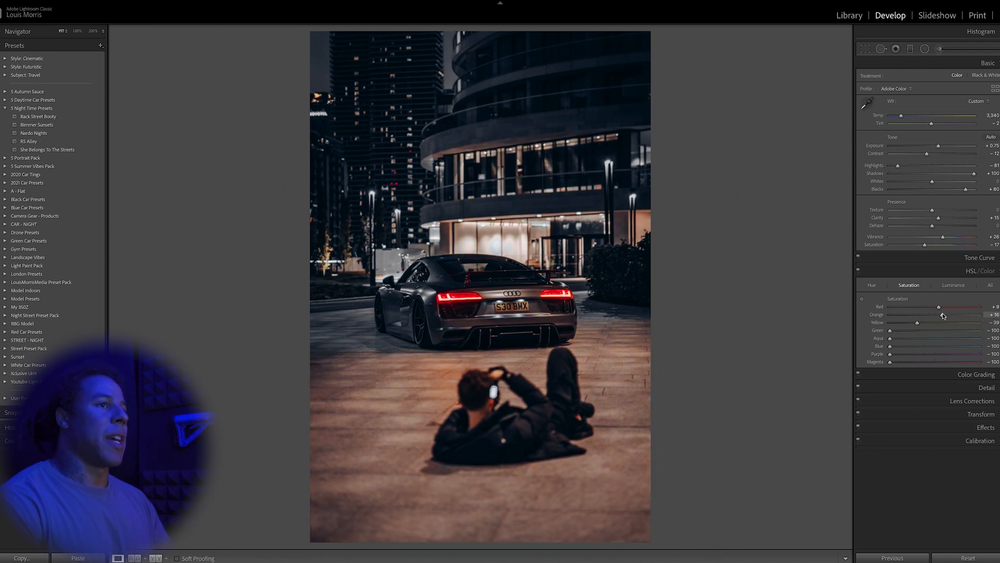
# Reset the orange saturation, check the skin tones up close, set yellow saturation to −50, and compare with the original.
pyautogui.doubleClick(942, 314)
pyautogui.click(475, 415)
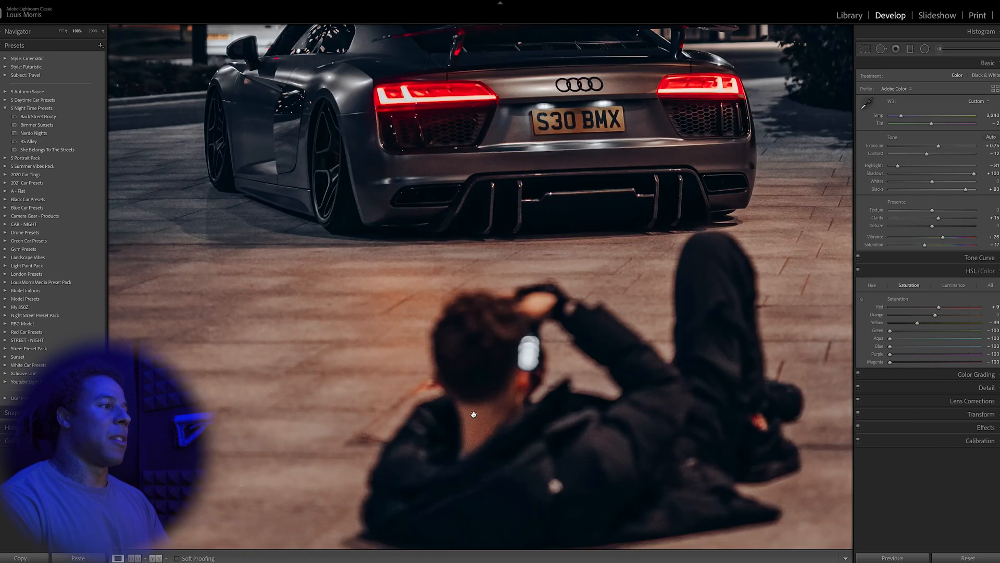
pyautogui.click(502, 400)
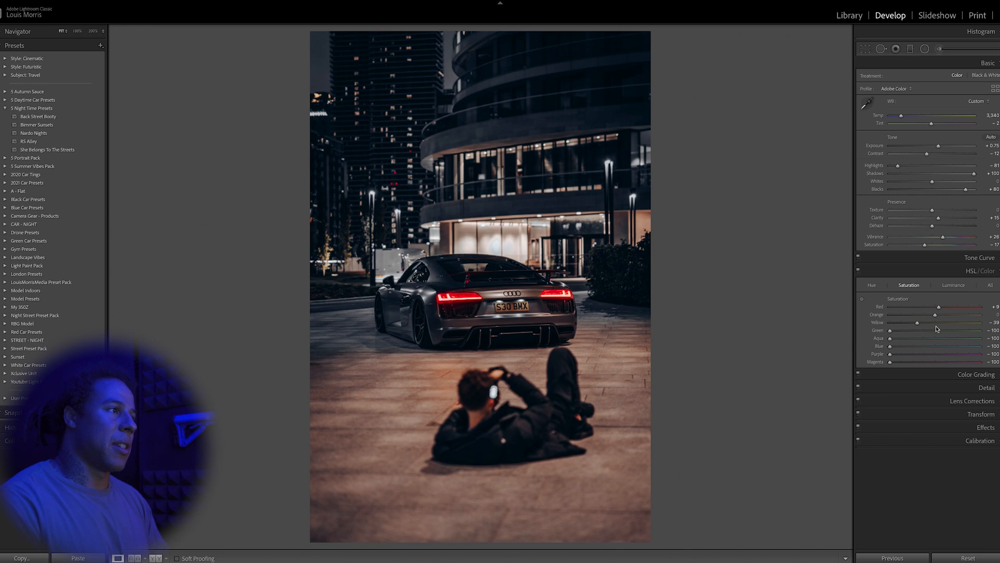
pyautogui.click(918, 324)
pyautogui.moveTo(918, 323); pyautogui.dragTo(912, 324)
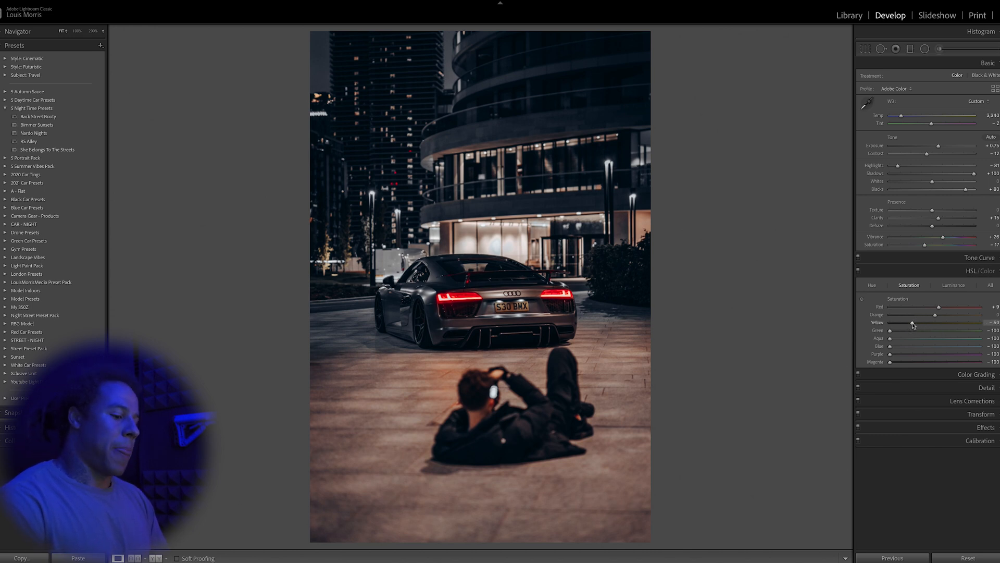
pyautogui.press('\\')
pyautogui.press('\\')
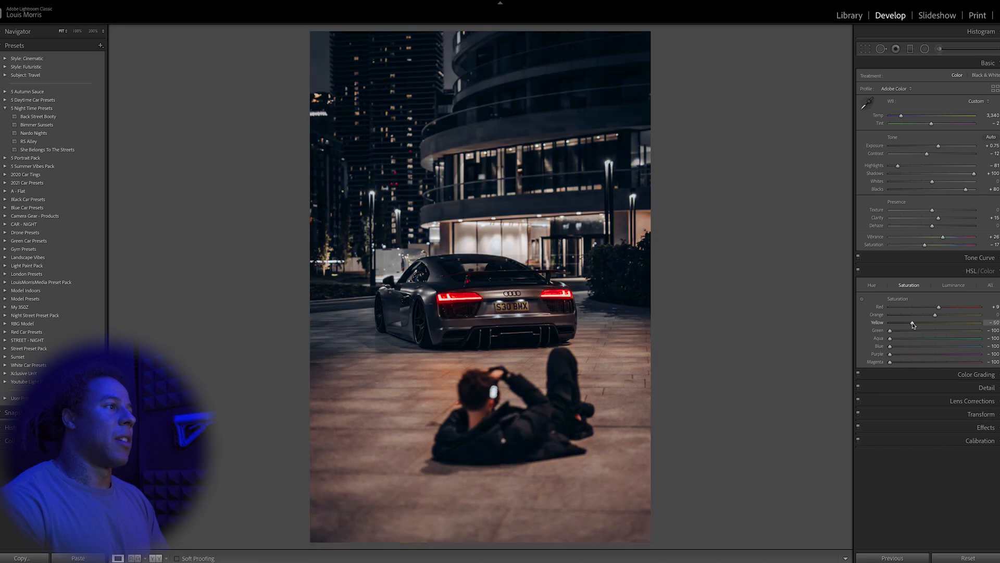
pyautogui.press('\\')
pyautogui.press('\\')
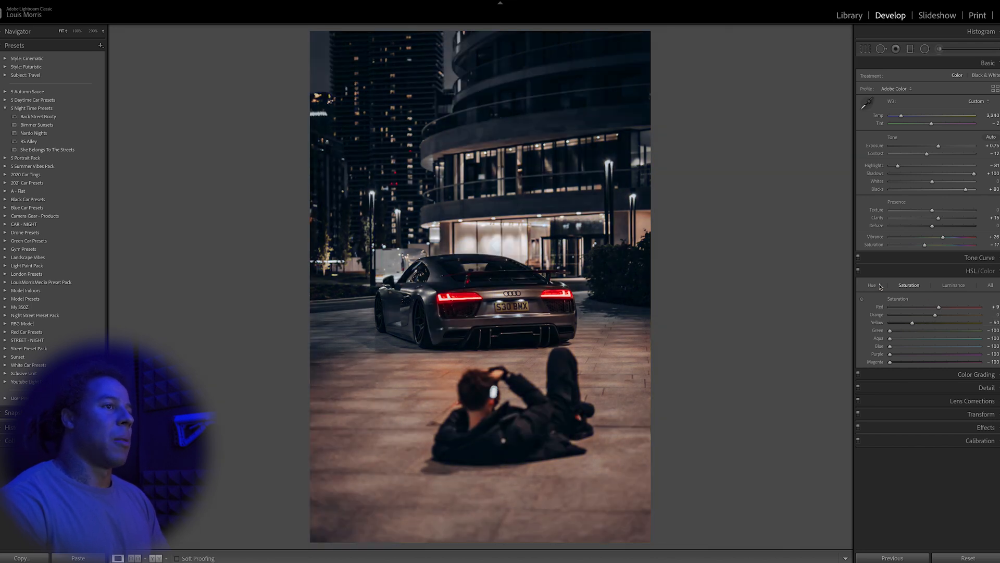
# Shift the Audi photo's orange hue to −33 and inspect the person on the ground up close.
pyautogui.click(871, 285)
pyautogui.click(929, 316)
pyautogui.moveTo(929, 315)
pyautogui.mouseDown()
pyautogui.moveTo(893, 312)
pyautogui.moveTo(971, 313)
pyautogui.moveTo(898, 319)
pyautogui.moveTo(927, 319)
pyautogui.moveTo(918, 320)
pyautogui.mouseUp()
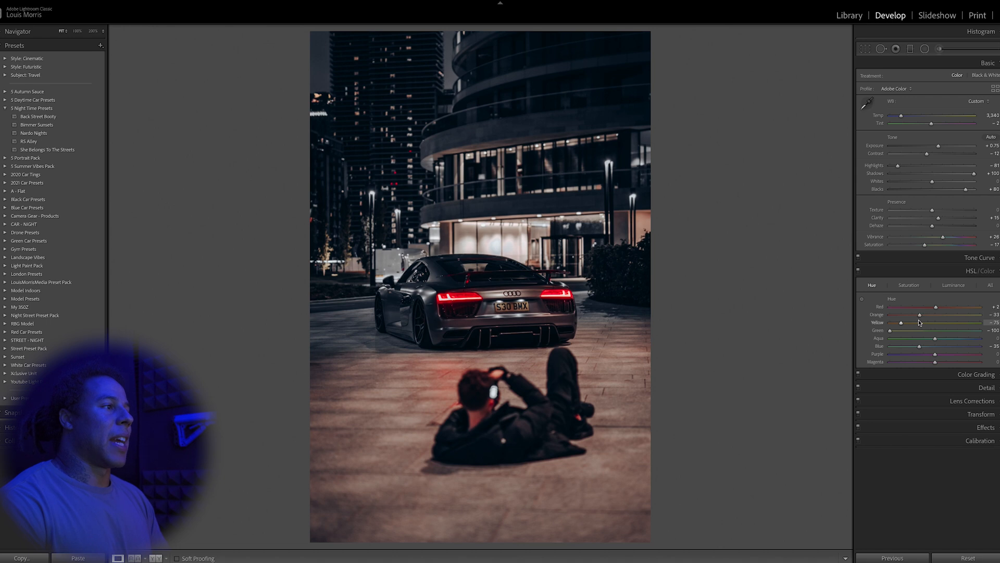
pyautogui.click(467, 416)
pyautogui.click(467, 415)
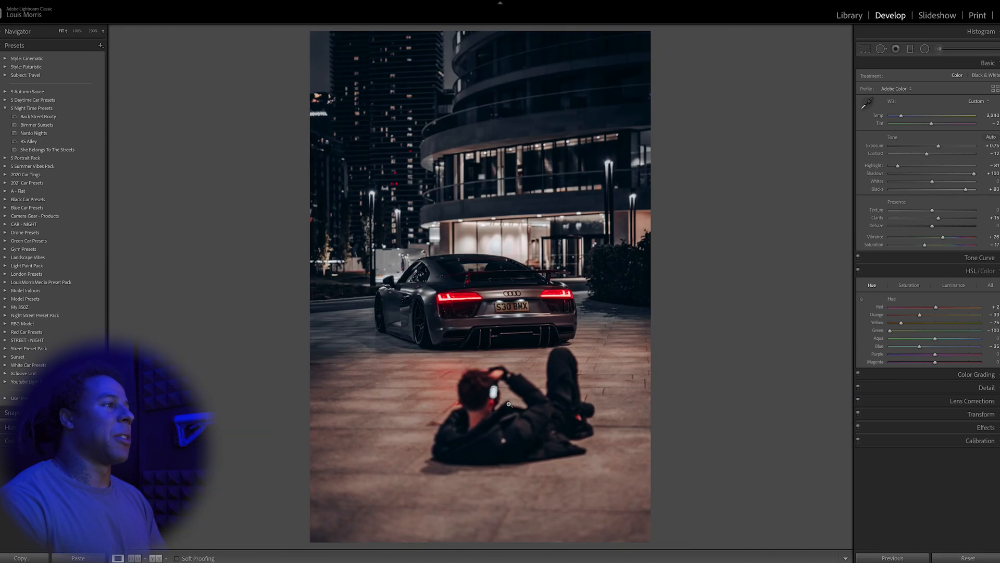
pyautogui.click(449, 388)
pyautogui.click(453, 339)
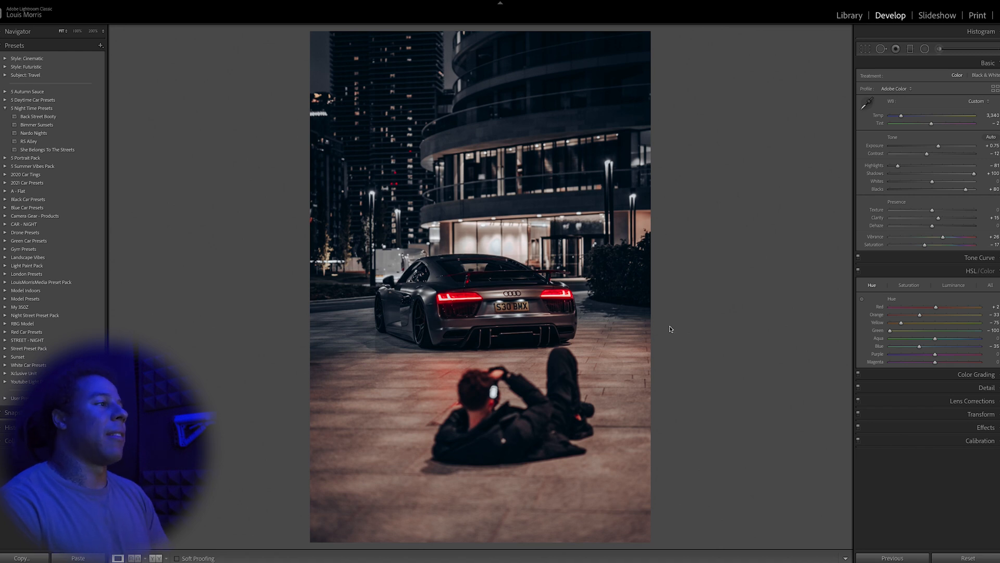
# Nudge the Audi photo's tint slightly towards magenta and compare the edit with the original, including side by side.
pyautogui.press('\\')
pyautogui.press('\\')
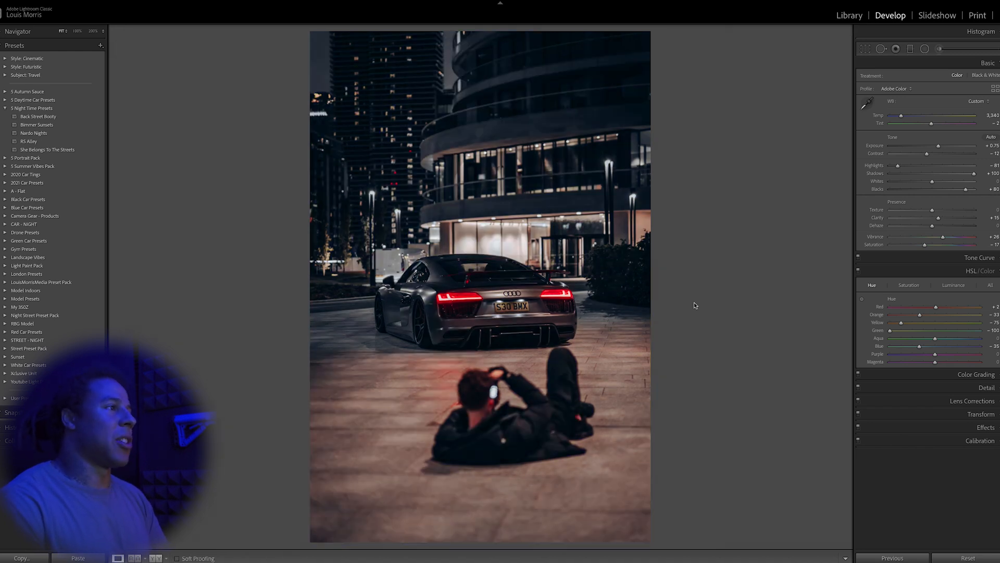
pyautogui.press('\\')
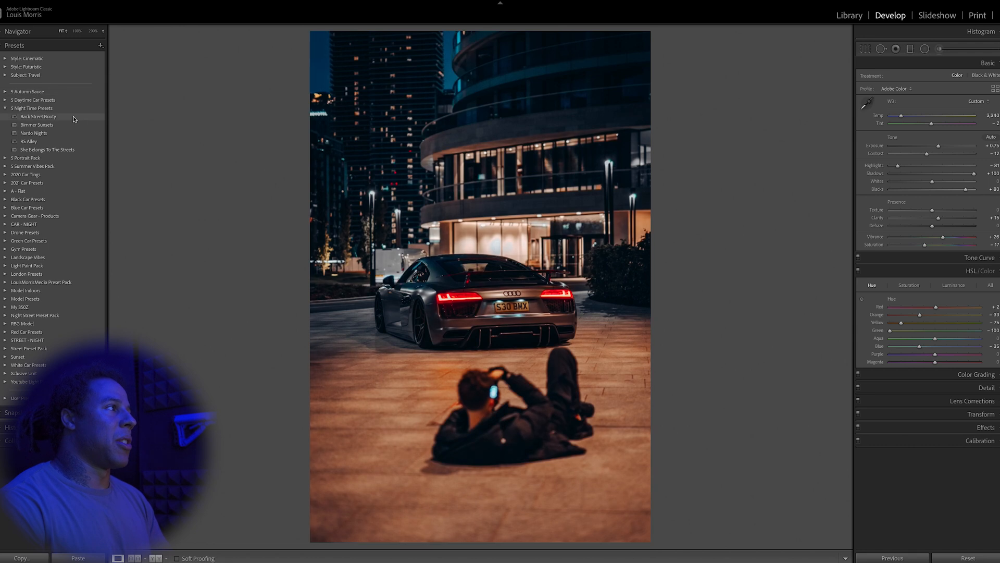
pyautogui.press('\\')
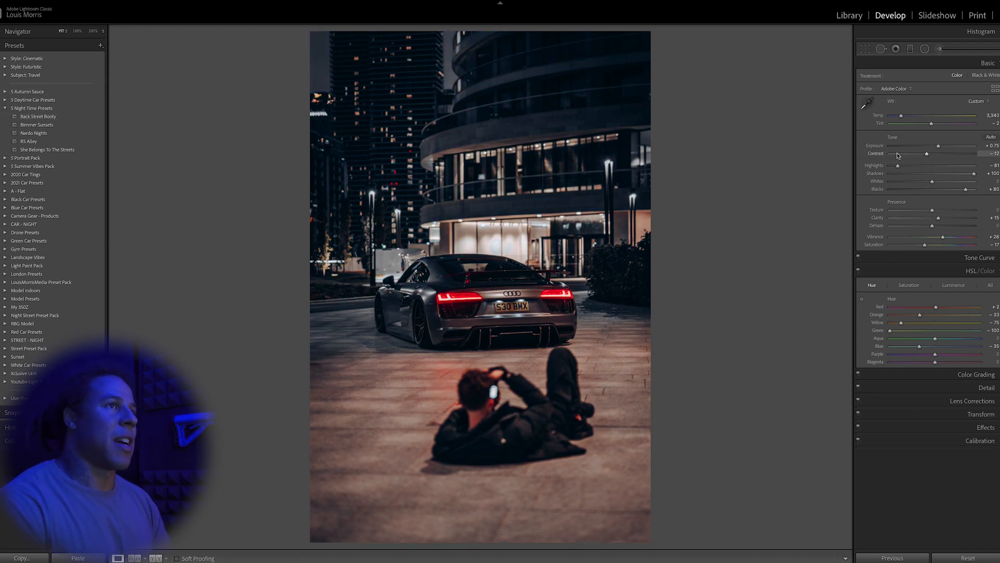
pyautogui.moveTo(931, 125)
pyautogui.mouseDown()
pyautogui.moveTo(903, 124)
pyautogui.moveTo(943, 124)
pyautogui.moveTo(933, 124)
pyautogui.mouseUp()
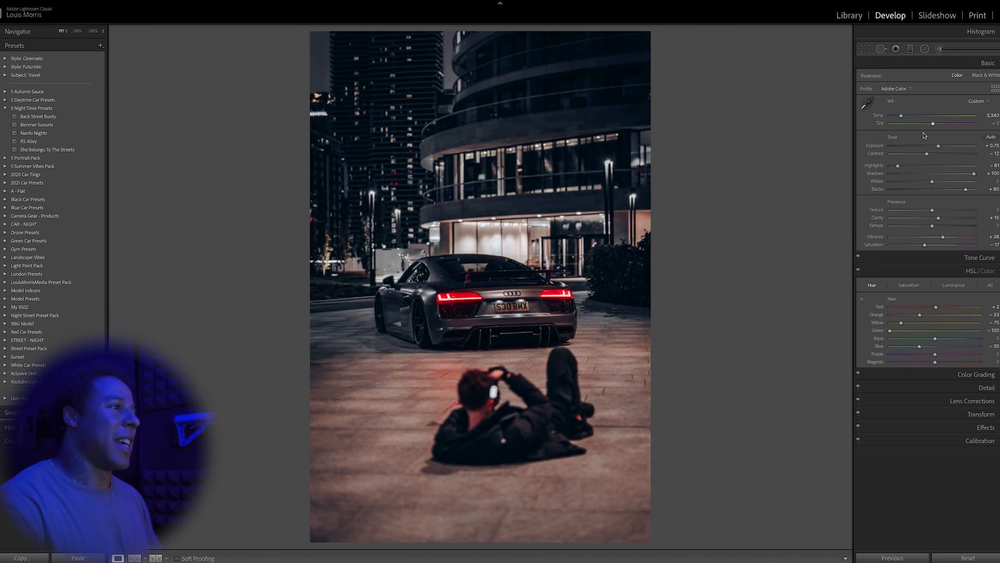
pyautogui.press('y')
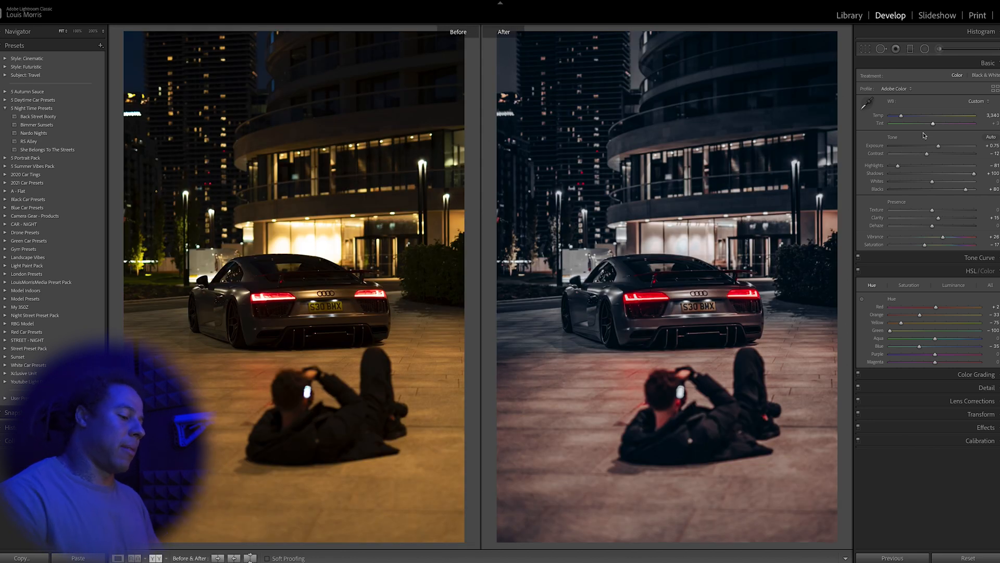
pyautogui.press('y')
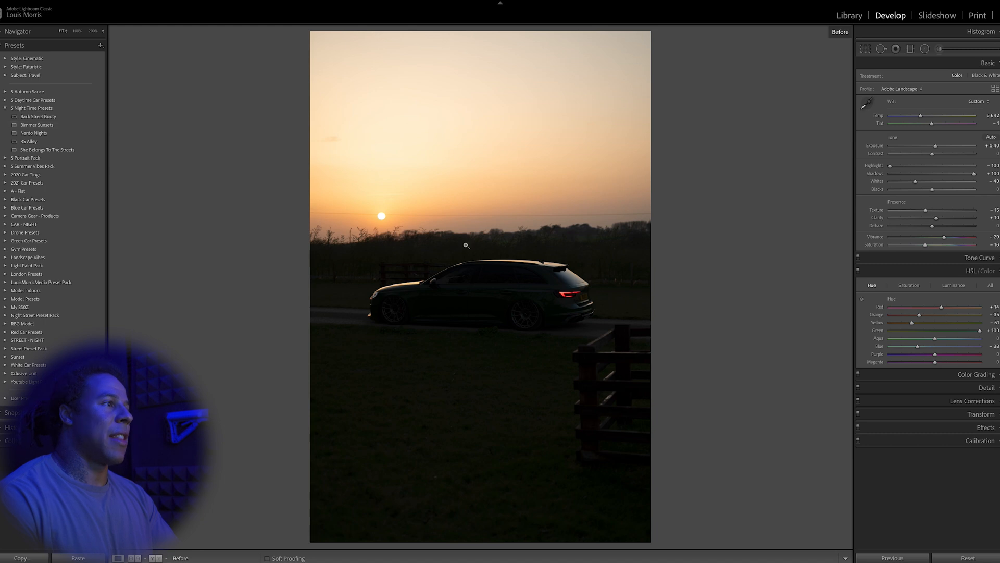
# Show the edited estate car photo and set its orange saturation to −14 and green saturation to −2.
pyautogui.press('\\')
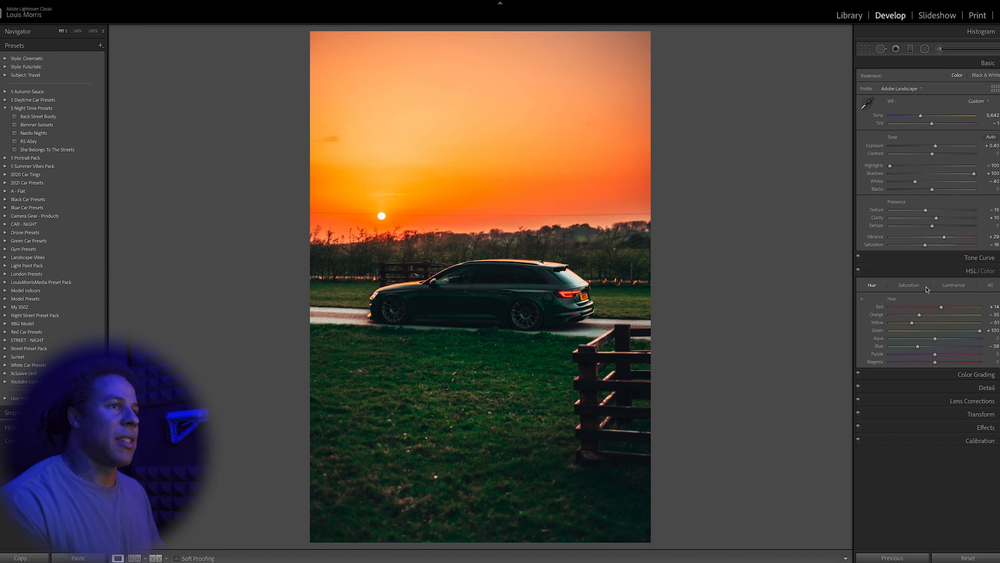
pyautogui.click(909, 285)
pyautogui.moveTo(935, 314); pyautogui.dragTo(928, 316)
pyautogui.moveTo(928, 316); pyautogui.dragTo(928, 317)
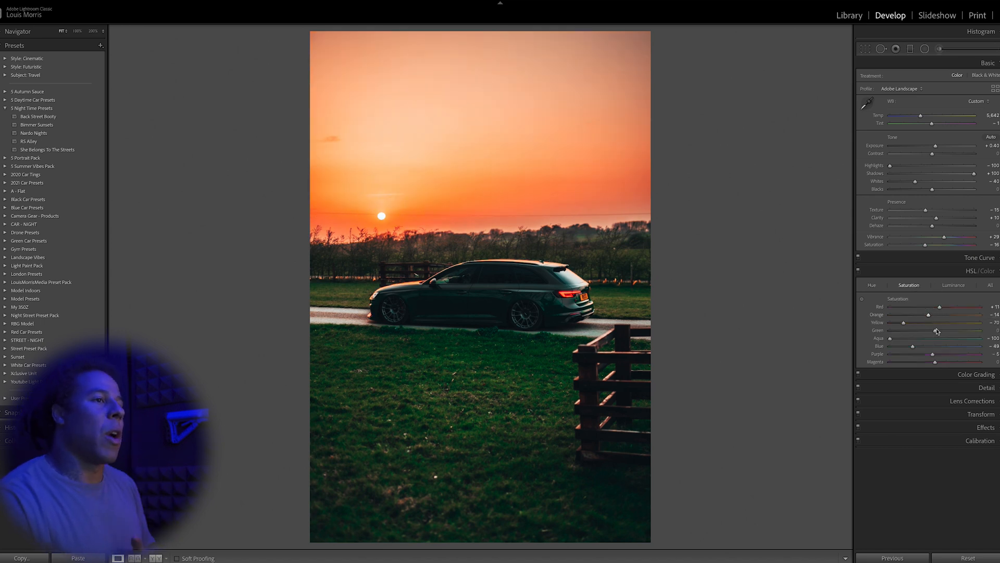
pyautogui.moveTo(935, 331); pyautogui.dragTo(935, 333)
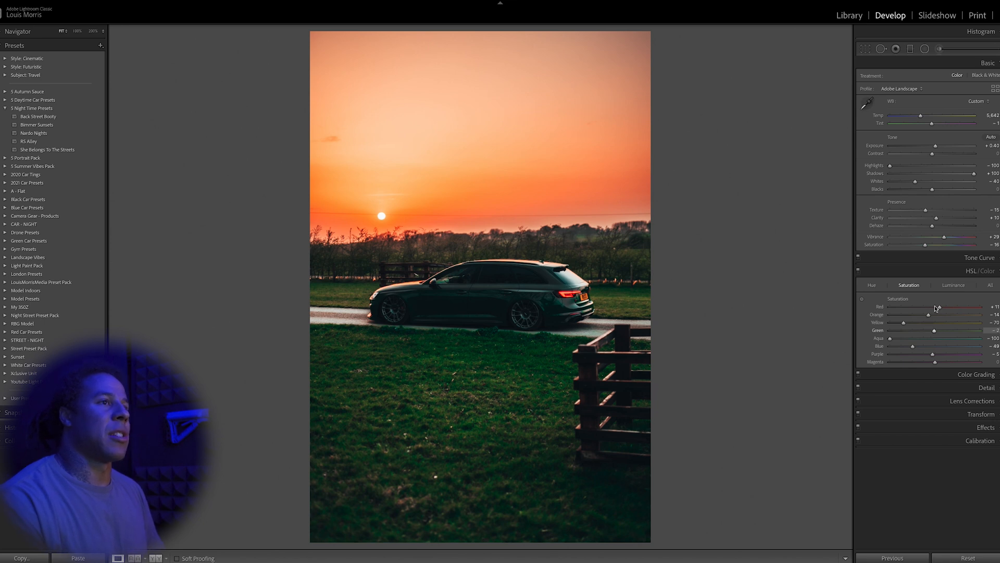
# Reset the estate car photo's tint to 0 and warm its temperature to about 6,006.
pyautogui.click(920, 115)
pyautogui.moveTo(920, 116)
pyautogui.mouseDown()
pyautogui.moveTo(905, 117)
pyautogui.moveTo(934, 126)
pyautogui.mouseUp()
pyautogui.moveTo(916, 117)
pyautogui.mouseDown()
pyautogui.moveTo(931, 118)
pyautogui.moveTo(931, 129)
pyautogui.moveTo(921, 118)
pyautogui.mouseUp()
pyautogui.doubleClick(925, 125)
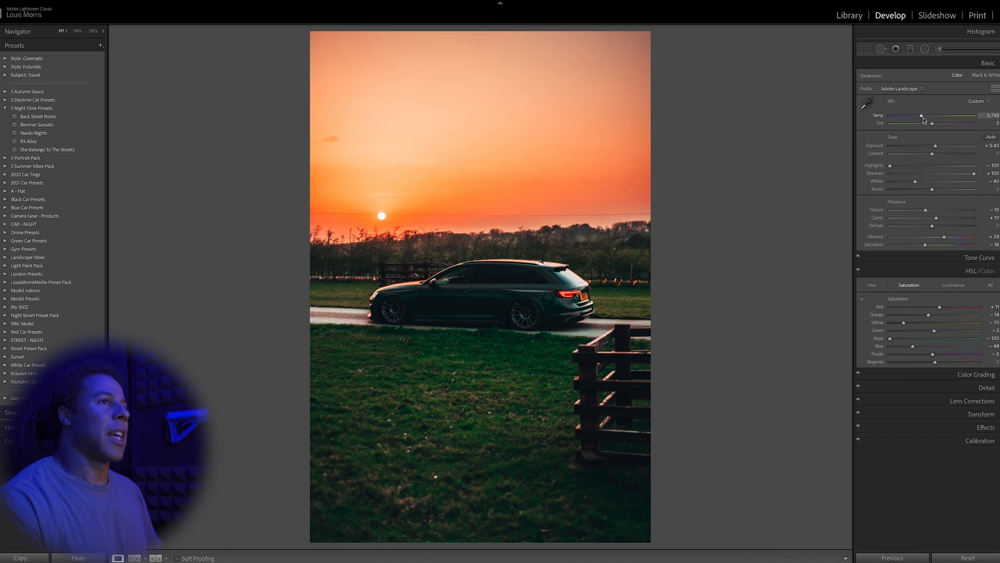
pyautogui.click(923, 118)
pyautogui.moveTo(923, 119); pyautogui.dragTo(926, 121)
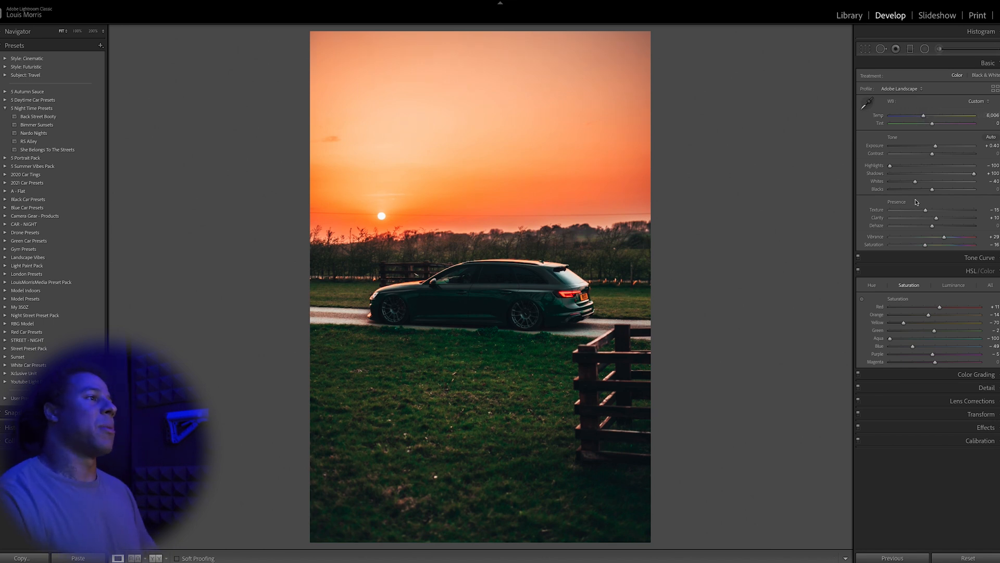
# Compare the estate car photo with its original side by side while cooling the temperature to about 4,100 and warming it again.
pyautogui.press('y')
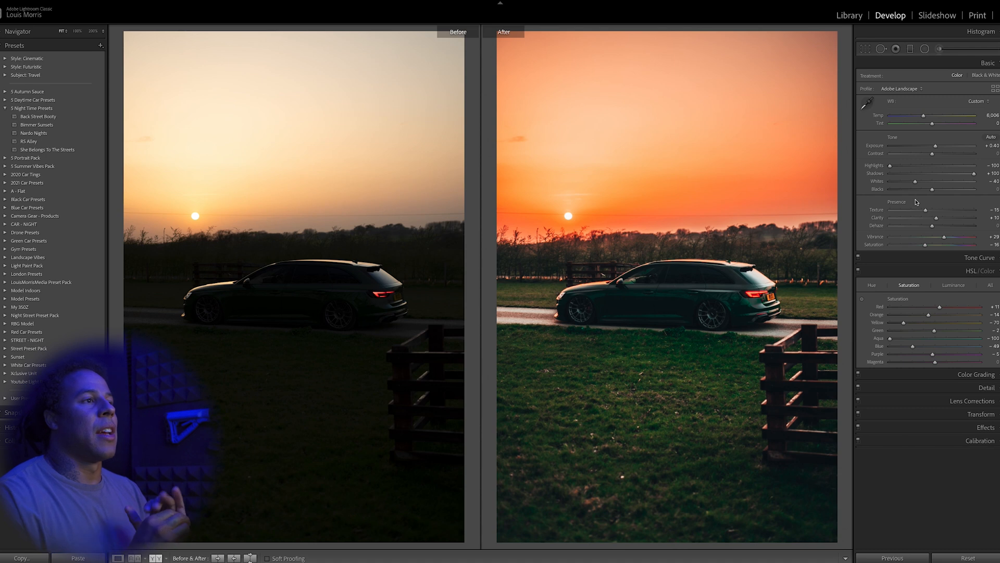
pyautogui.click(909, 118)
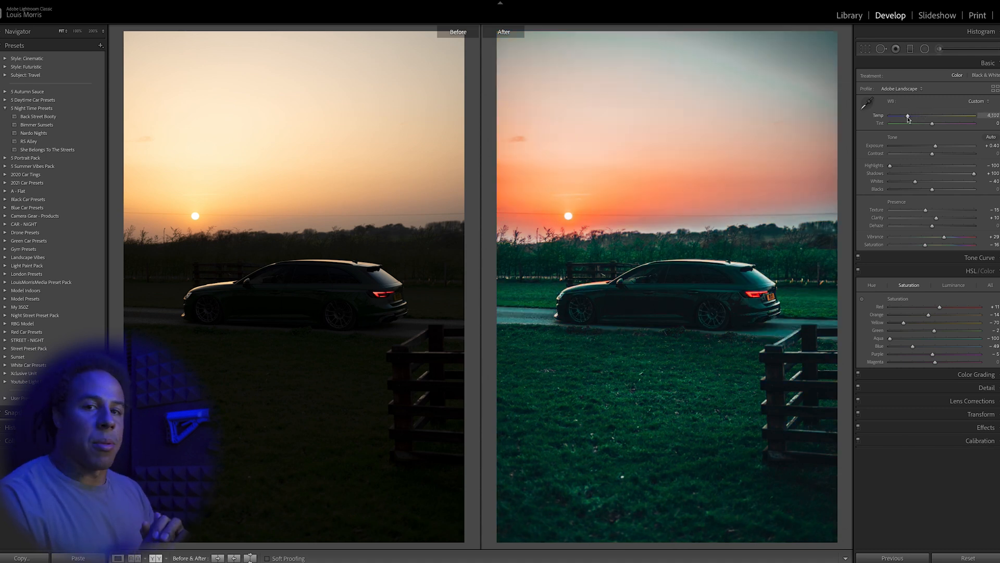
pyautogui.moveTo(908, 119); pyautogui.dragTo(930, 120)
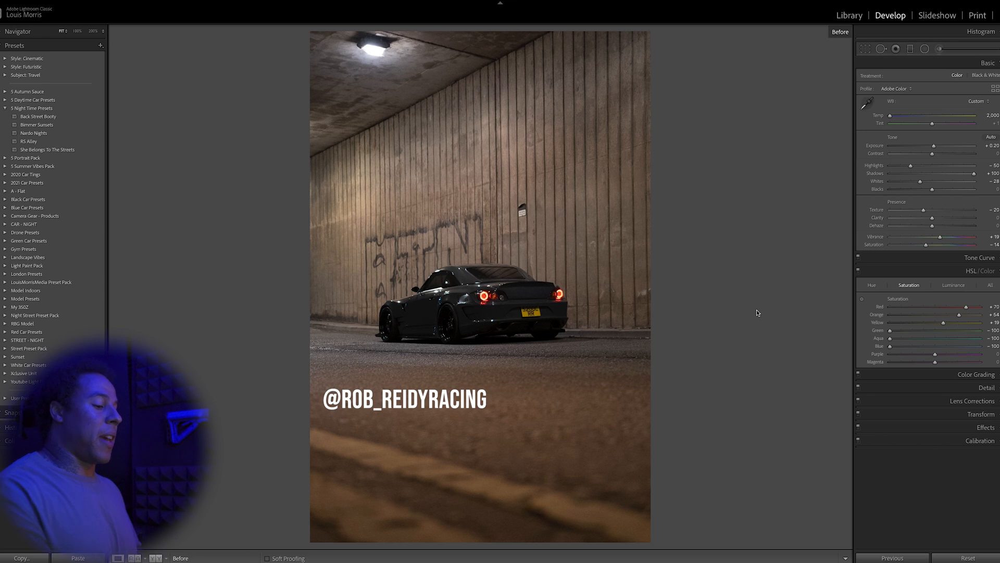
# Check the tunnel photo's file information, hide it, and switch from the original to the edited version.
pyautogui.press('i')
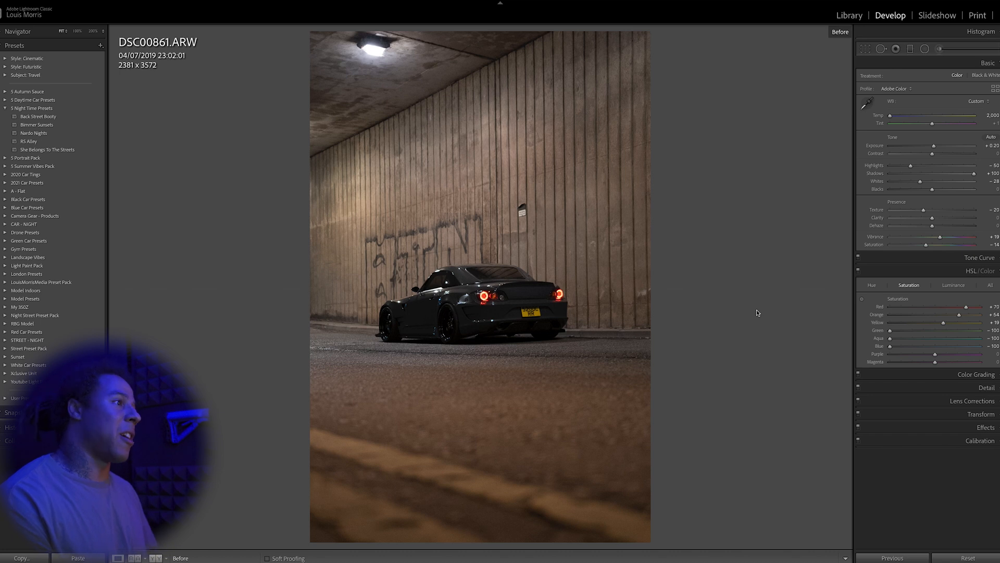
pyautogui.press('i')
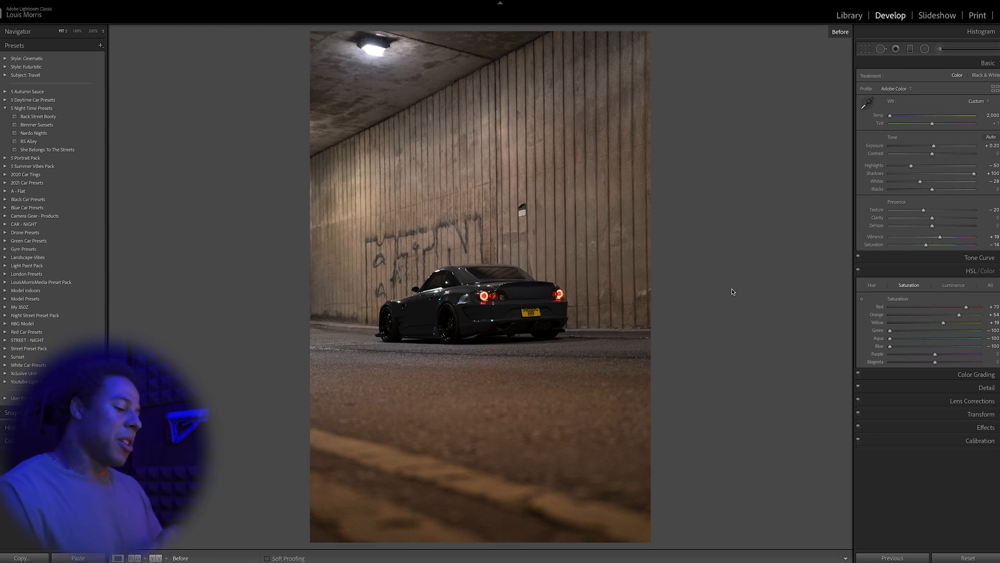
pyautogui.press('\\')
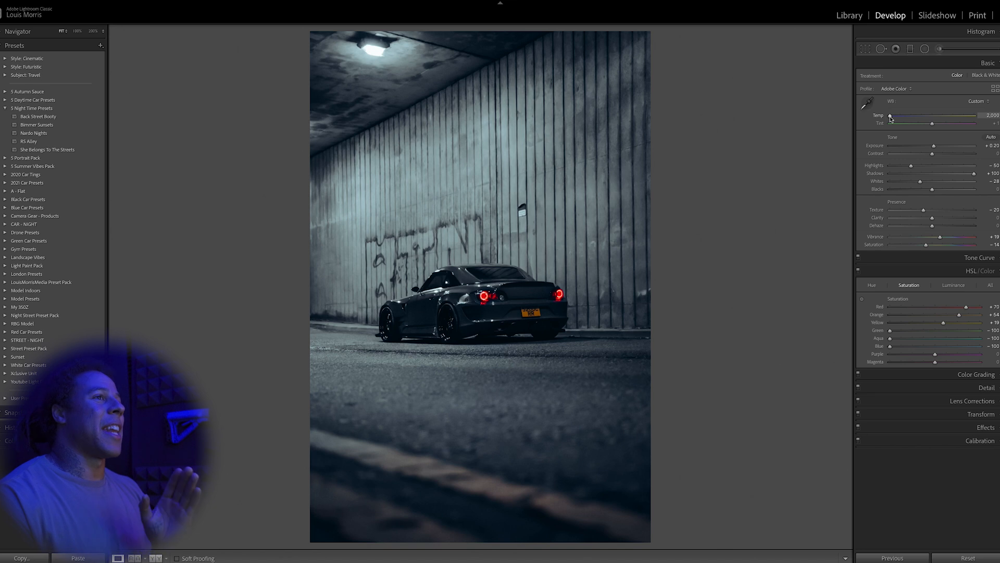
# Try warming the tunnel photo's temperature to about 4,533, return it to 2,000, and compare before and after side by side.
pyautogui.moveTo(890, 118); pyautogui.dragTo(912, 120)
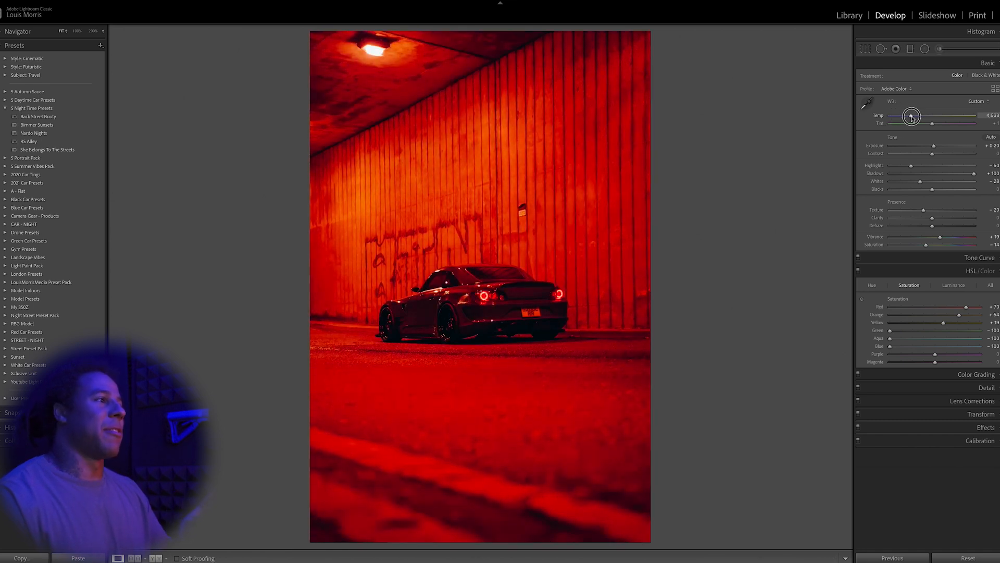
pyautogui.moveTo(913, 119); pyautogui.dragTo(871, 114)
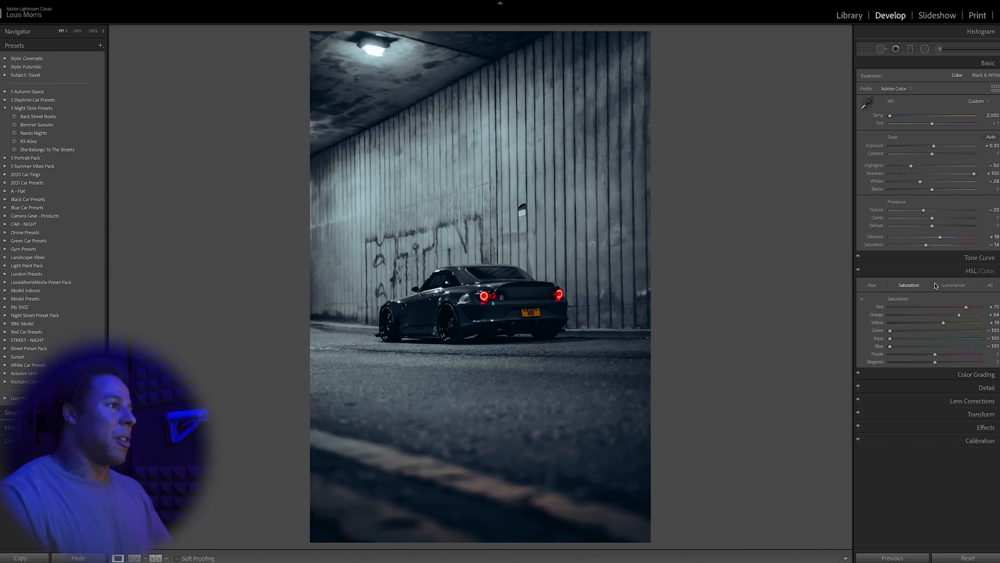
pyautogui.press('y')
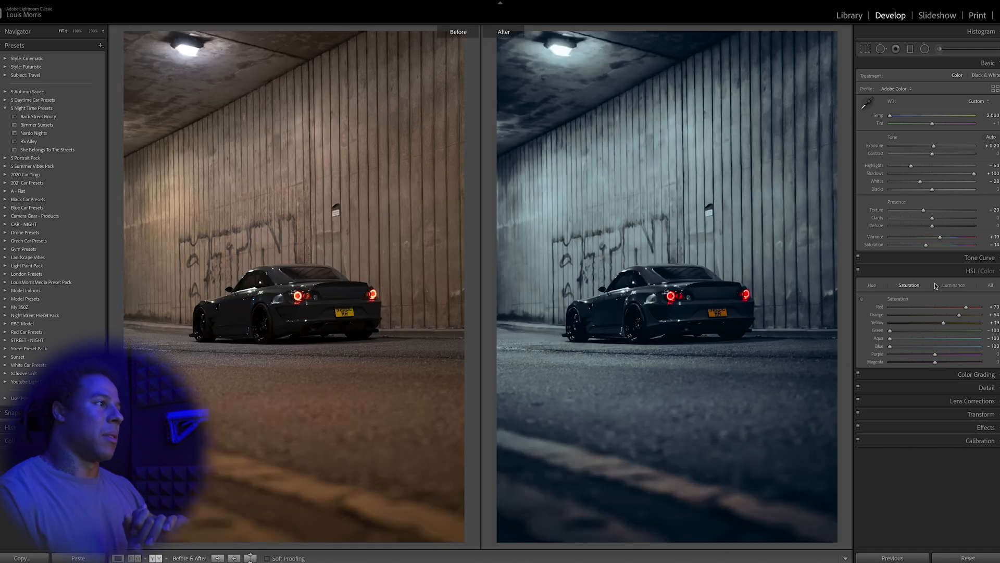